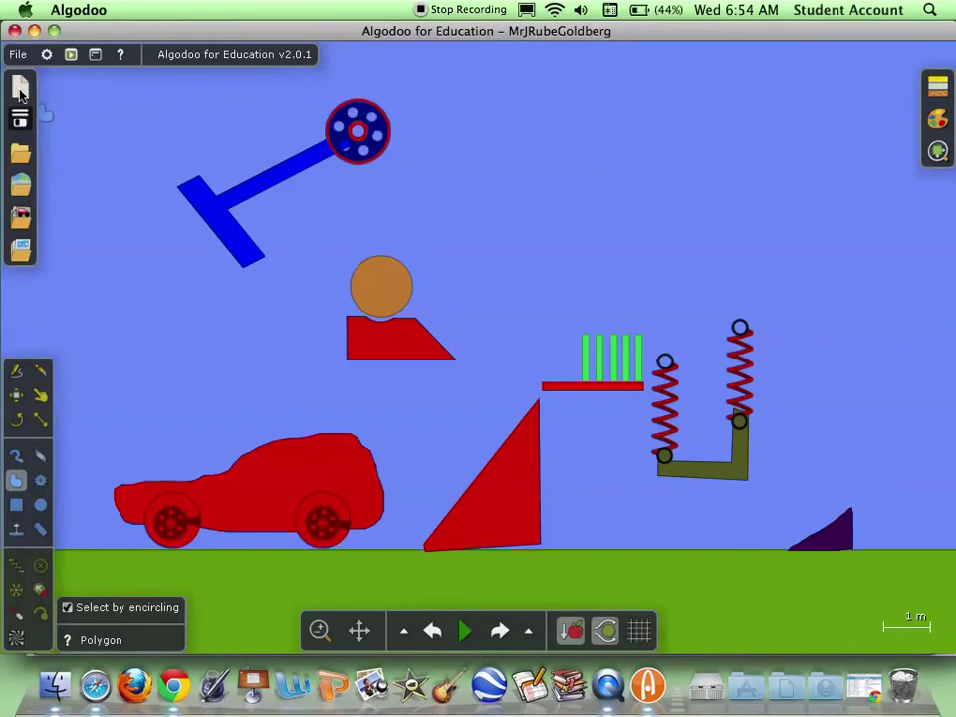
# Step: Create a new scene with the Default palette and sketch two tall, narrow freehand polygons above the ground
pyautogui.click(21, 88)
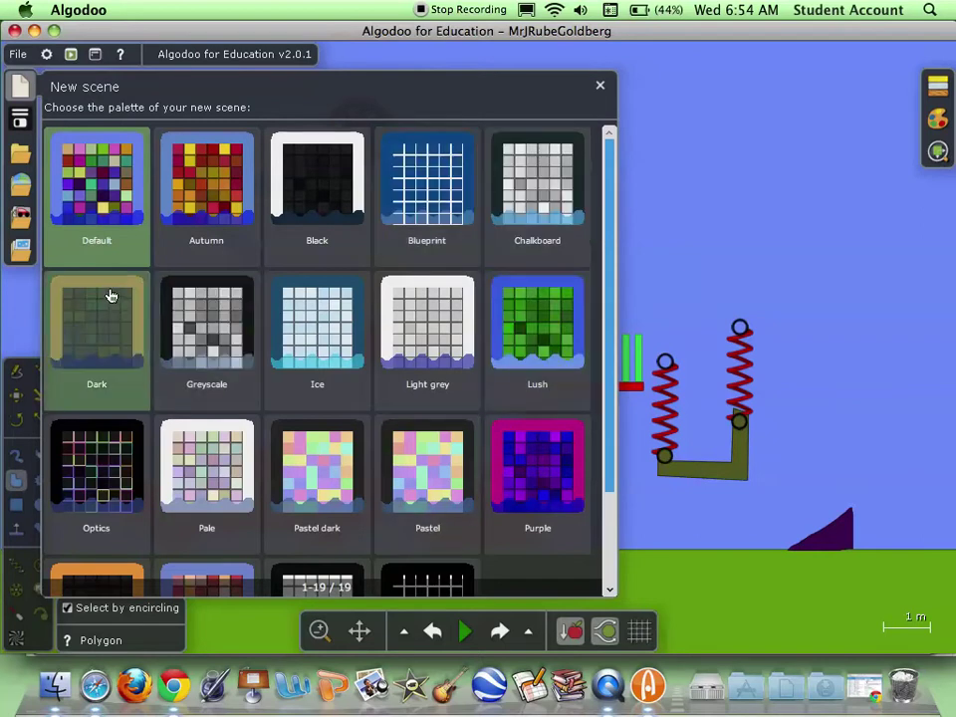
pyautogui.click(107, 180)
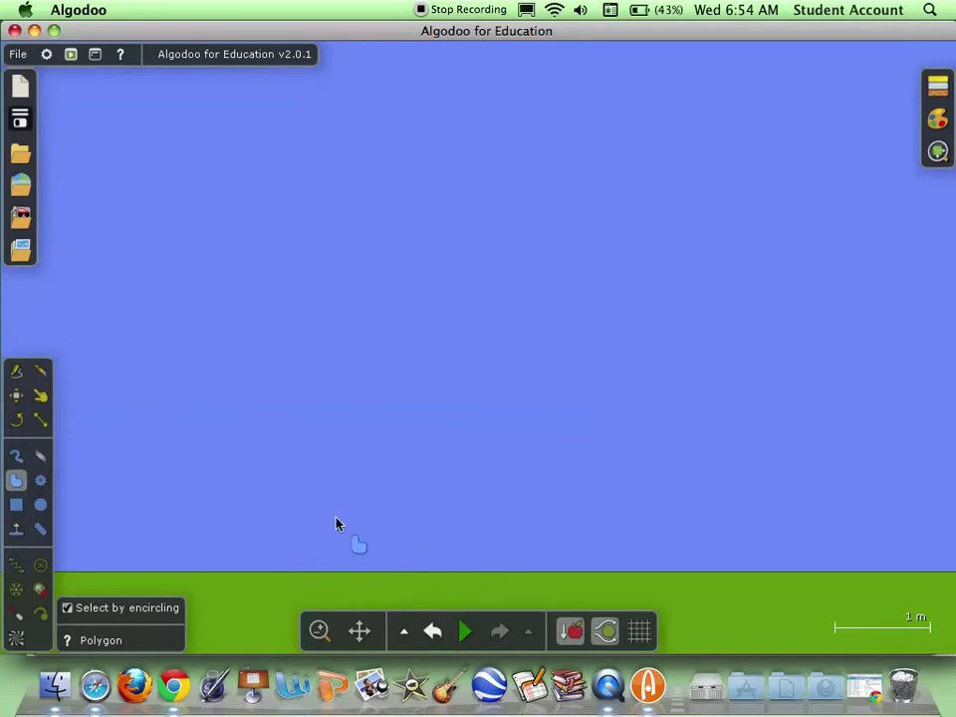
pyautogui.moveTo(358, 433)
pyautogui.mouseDown()
pyautogui.moveTo(379, 548)
pyautogui.moveTo(329, 540)
pyautogui.moveTo(363, 435)
pyautogui.mouseUp()
pyautogui.moveTo(500, 441)
pyautogui.mouseDown()
pyautogui.moveTo(506, 559)
pyautogui.moveTo(534, 499)
pyautogui.moveTo(499, 416)
pyautogui.mouseUp()
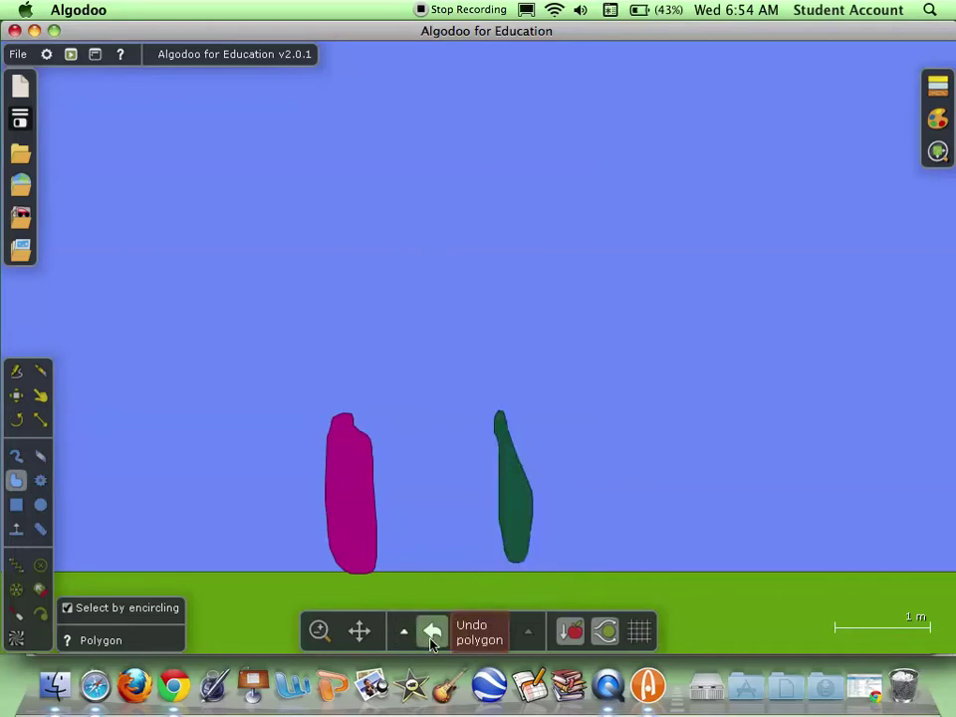
# Step: Undo both polygons and the new scene to return to the MrJRubeGoldberg scene
pyautogui.click(430, 633)
pyautogui.click(430, 633)
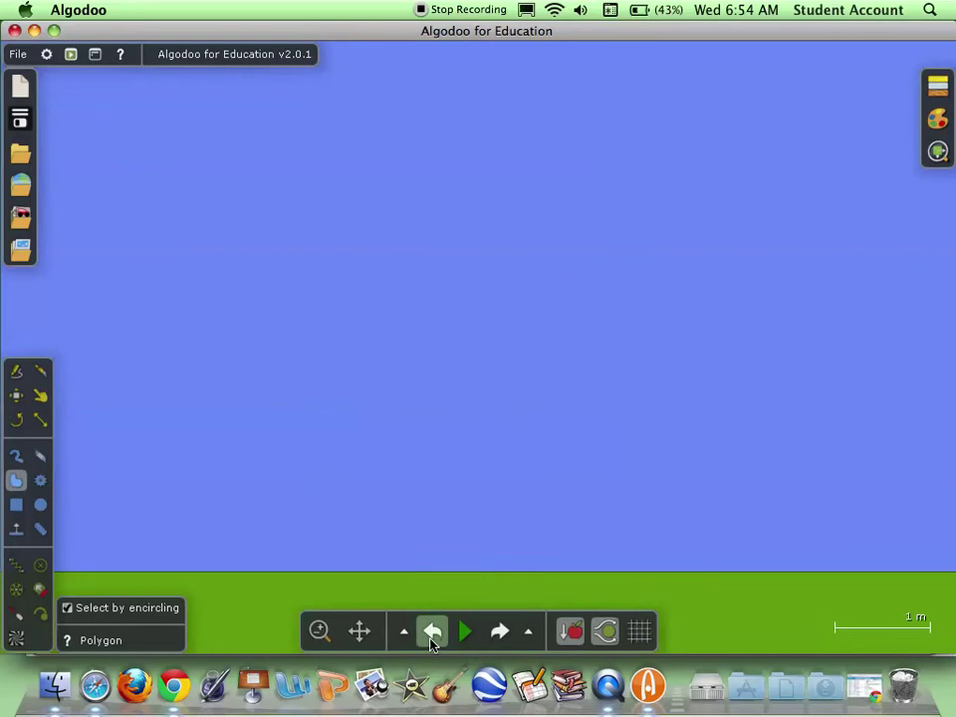
pyautogui.click(430, 633)
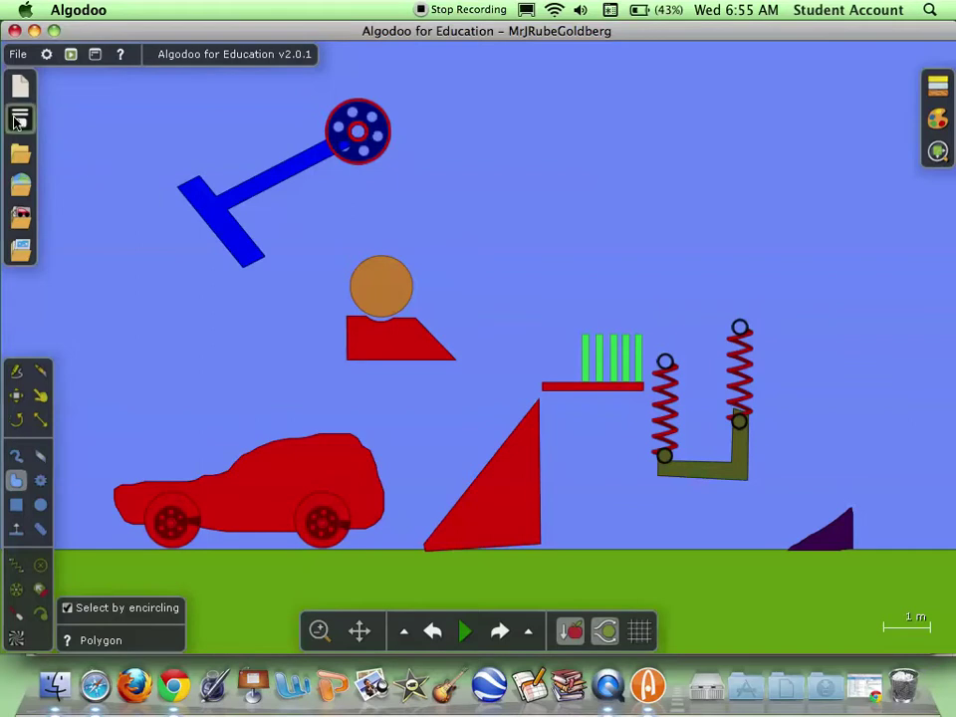
# Step: Set the save directory for the scene to the p2 folder inside Work in Progress on the Desktop
pyautogui.click(19, 58)
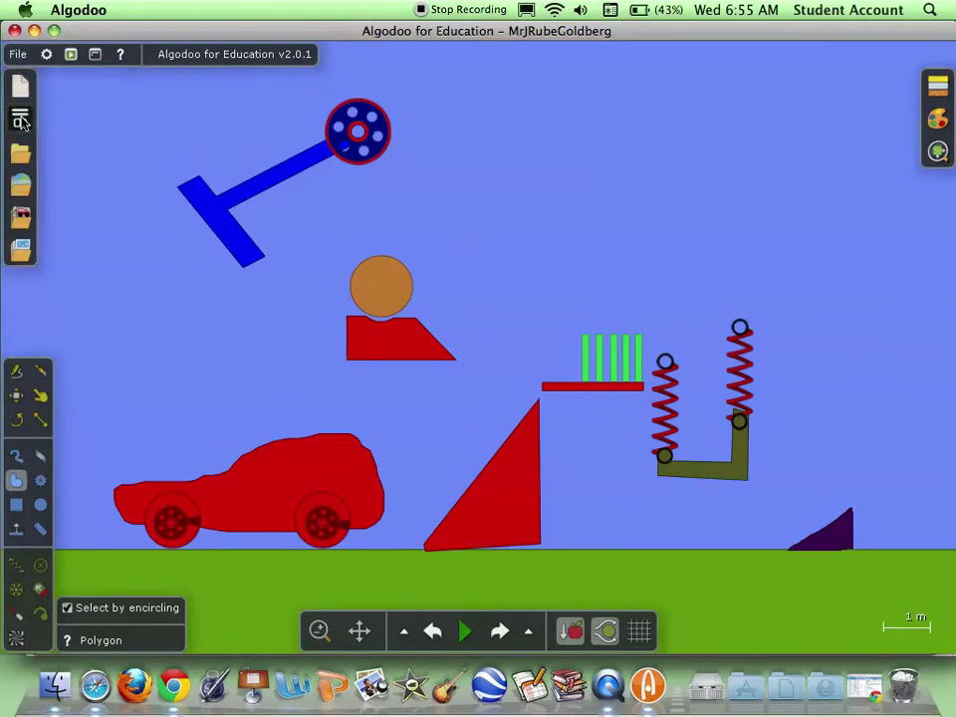
pyautogui.click(20, 118)
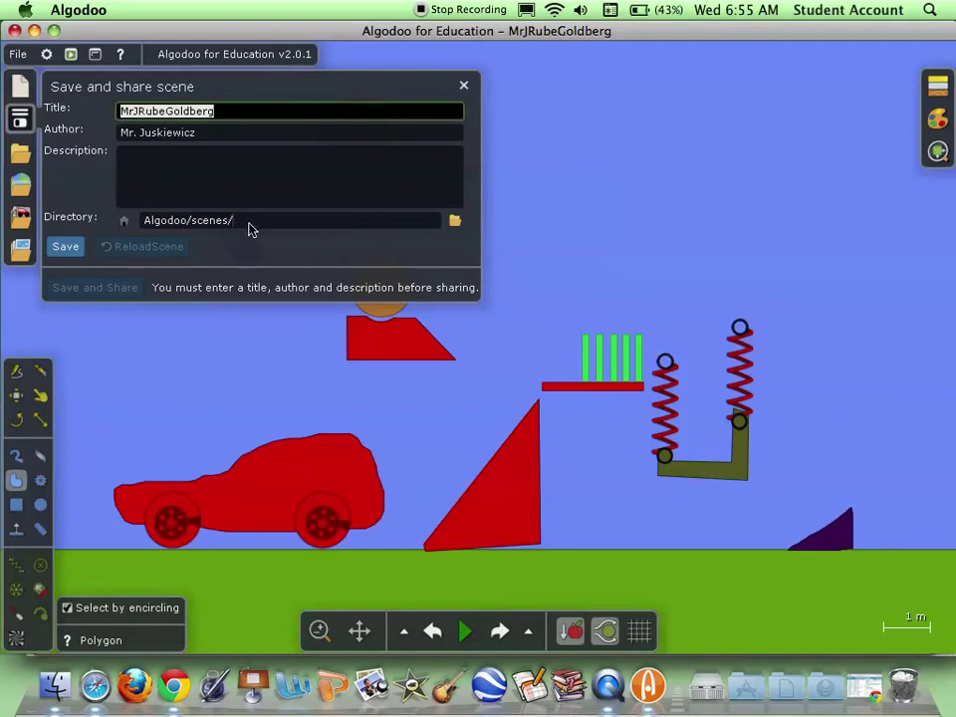
pyautogui.click(454, 221)
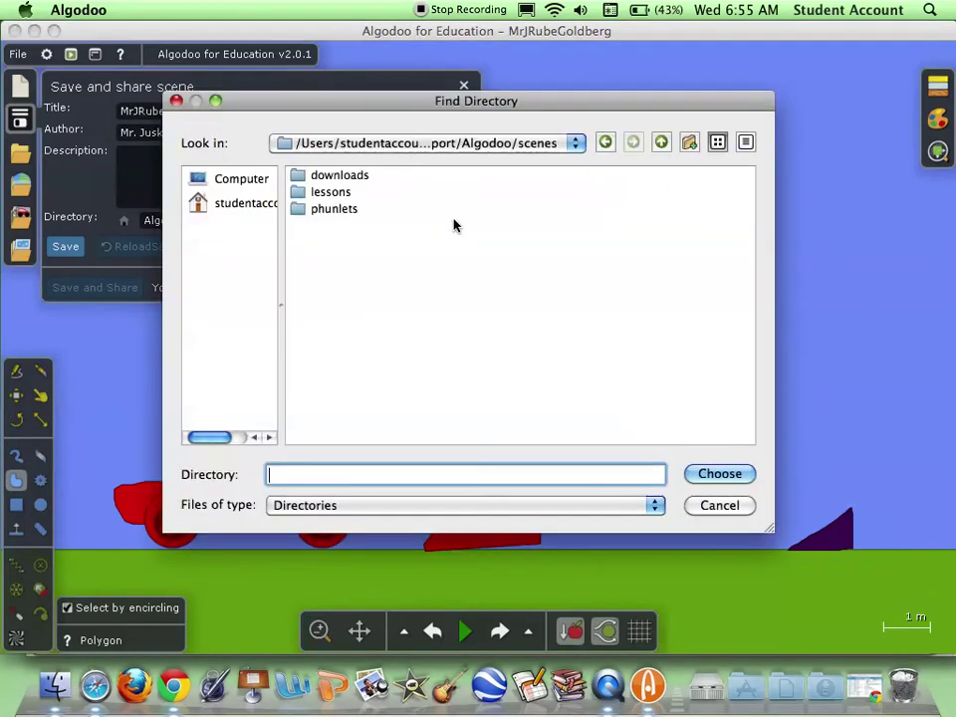
pyautogui.click(256, 204)
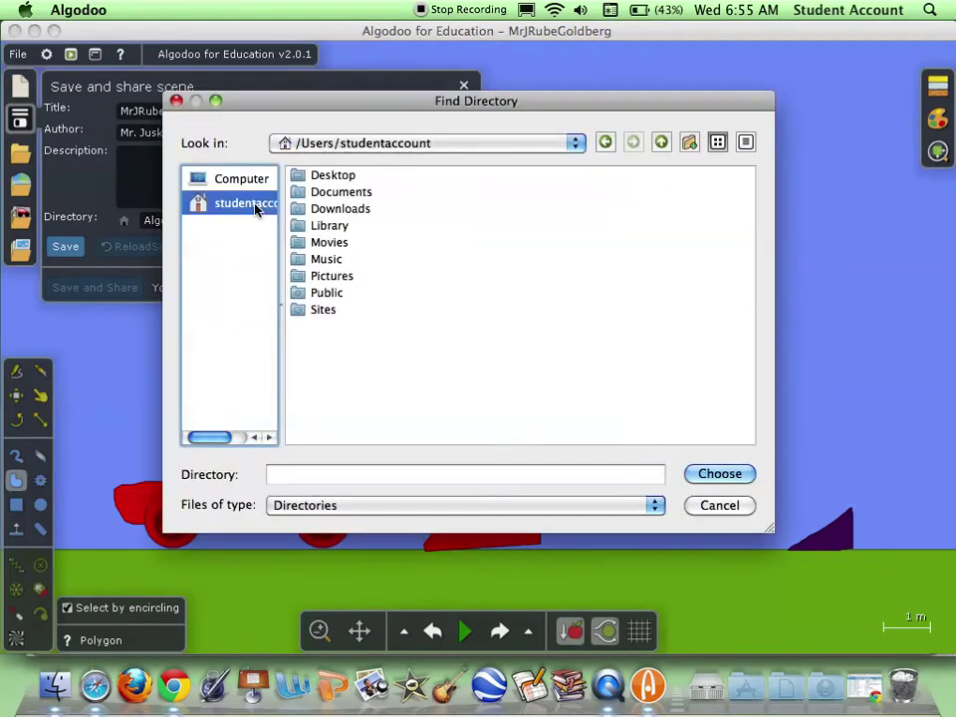
pyautogui.click(347, 178)
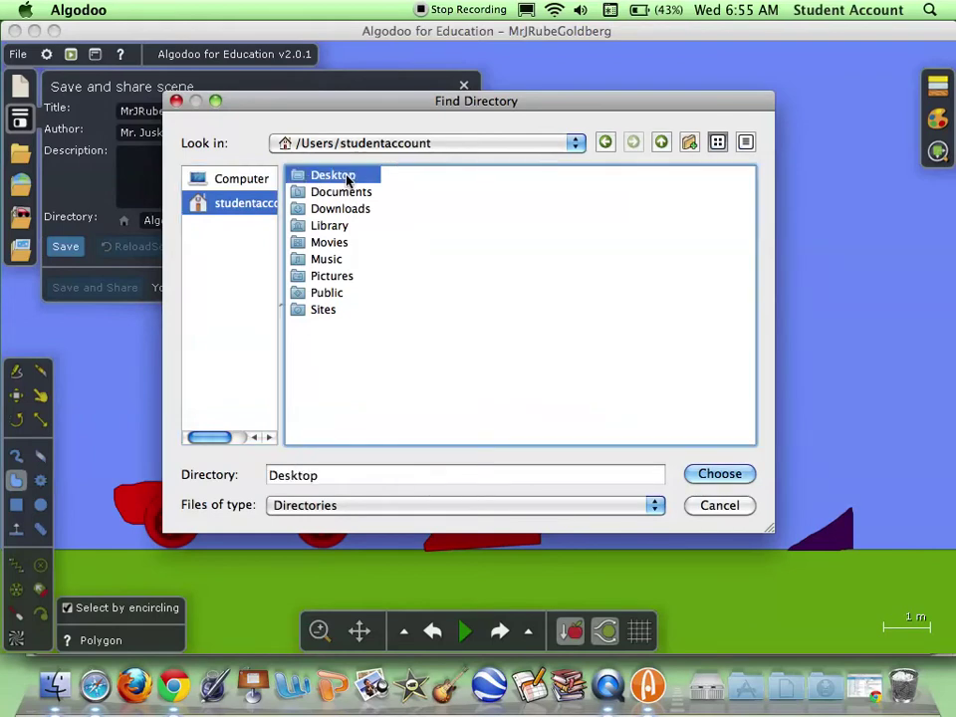
pyautogui.doubleClick(346, 179)
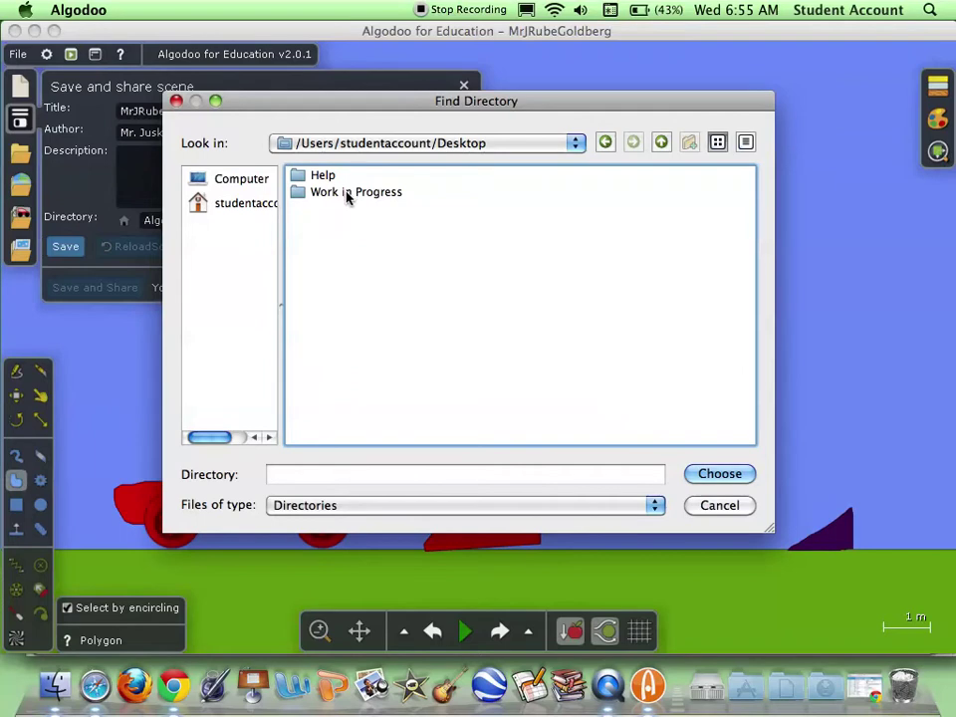
pyautogui.doubleClick(346, 194)
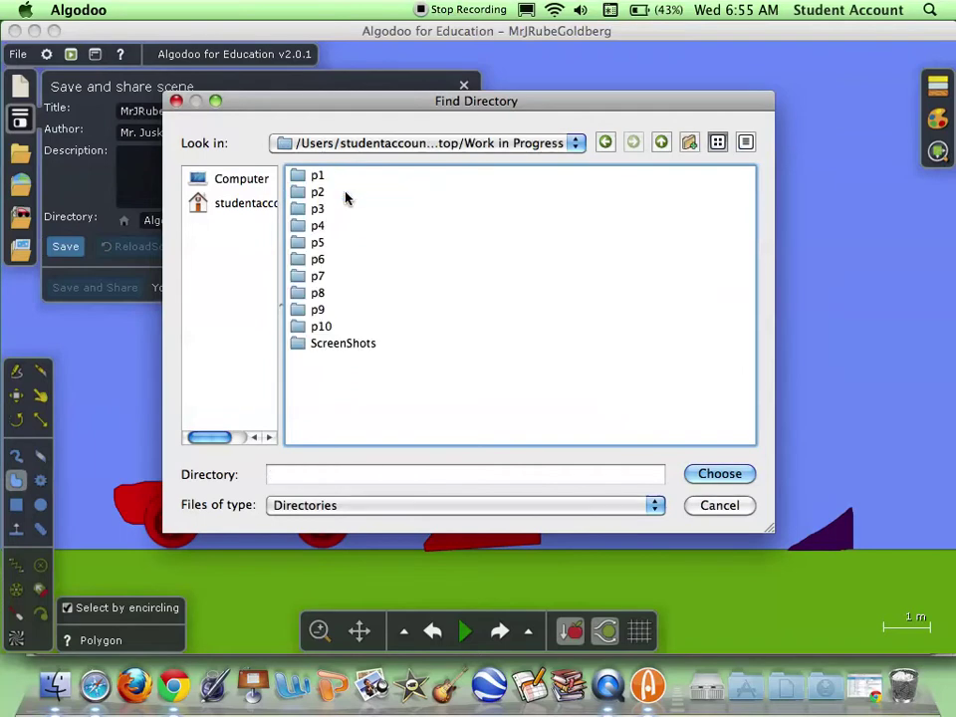
pyautogui.doubleClick(319, 193)
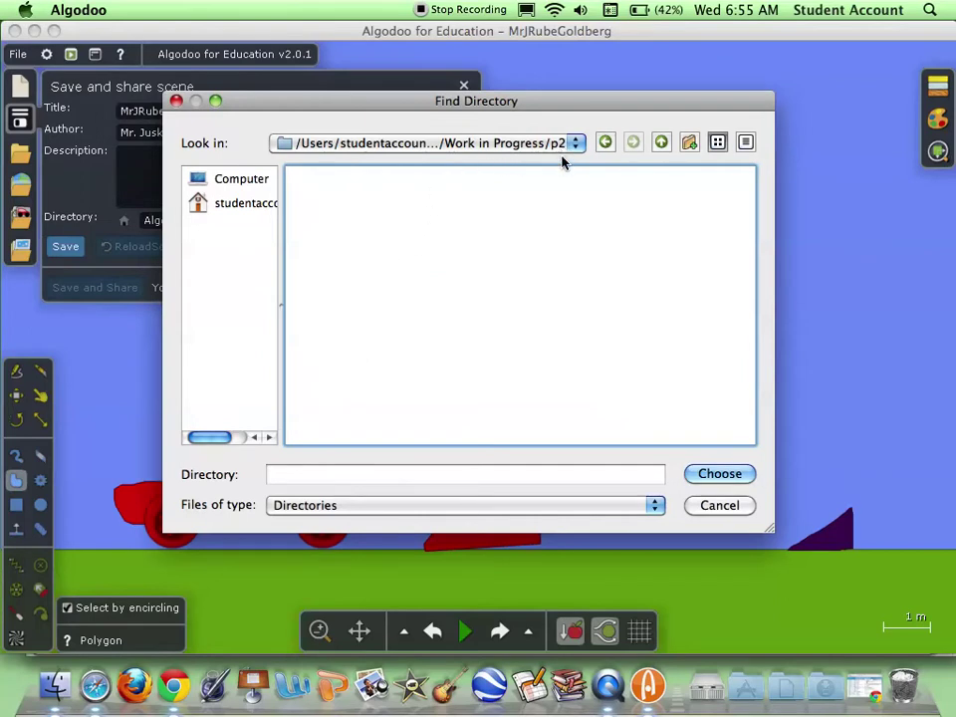
pyautogui.click(737, 475)
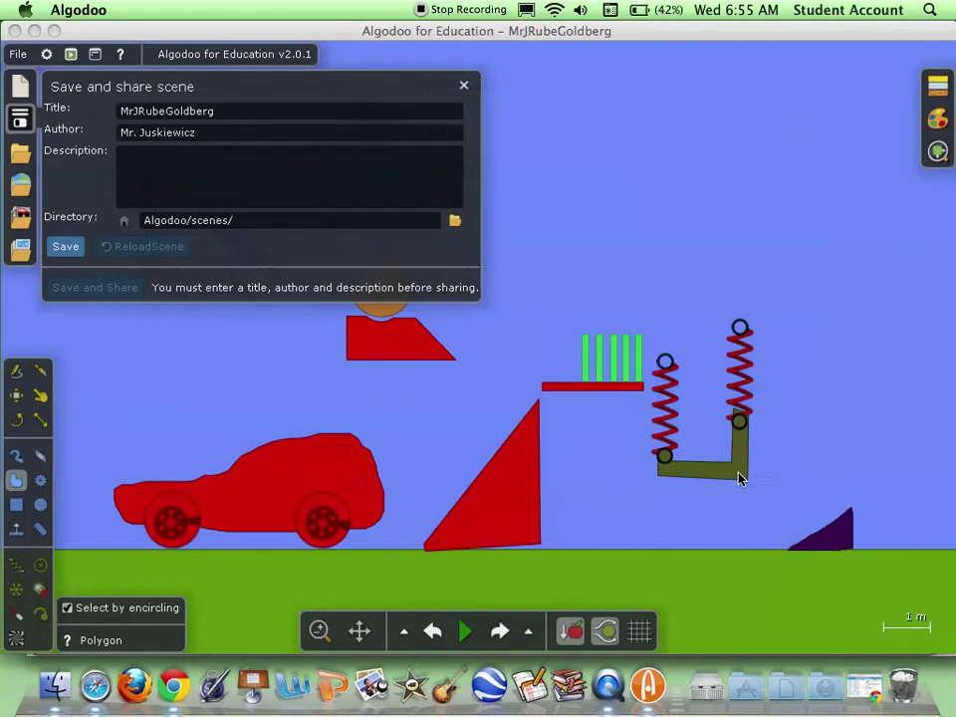
# Step: Save the scene under the title MrJRubeGoldberg, leaving the description blank
pyautogui.click(194, 111)
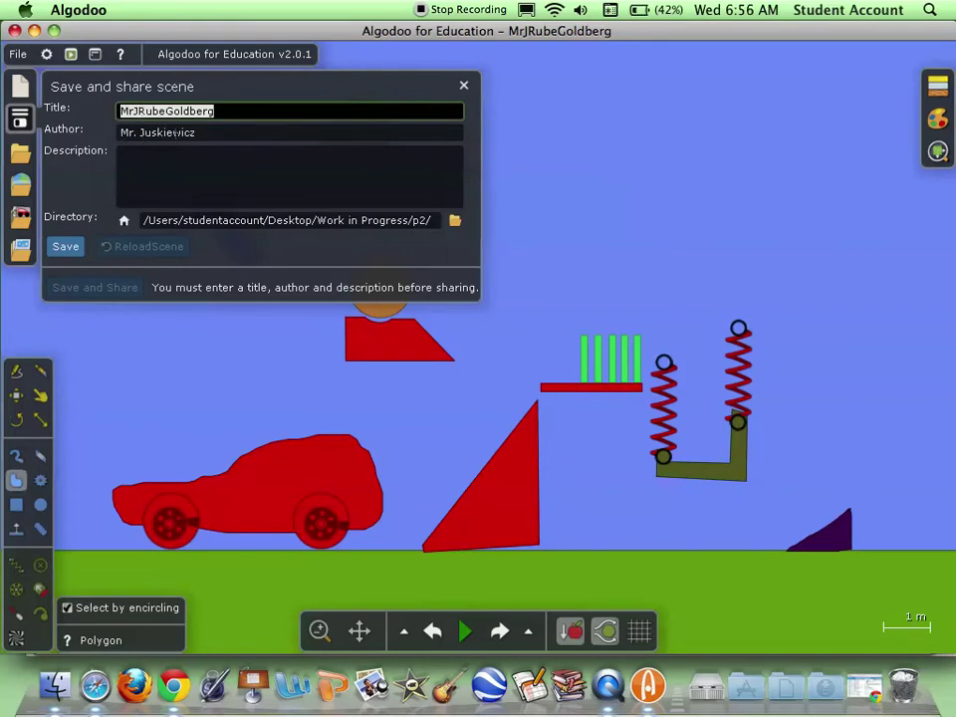
pyautogui.click(184, 180)
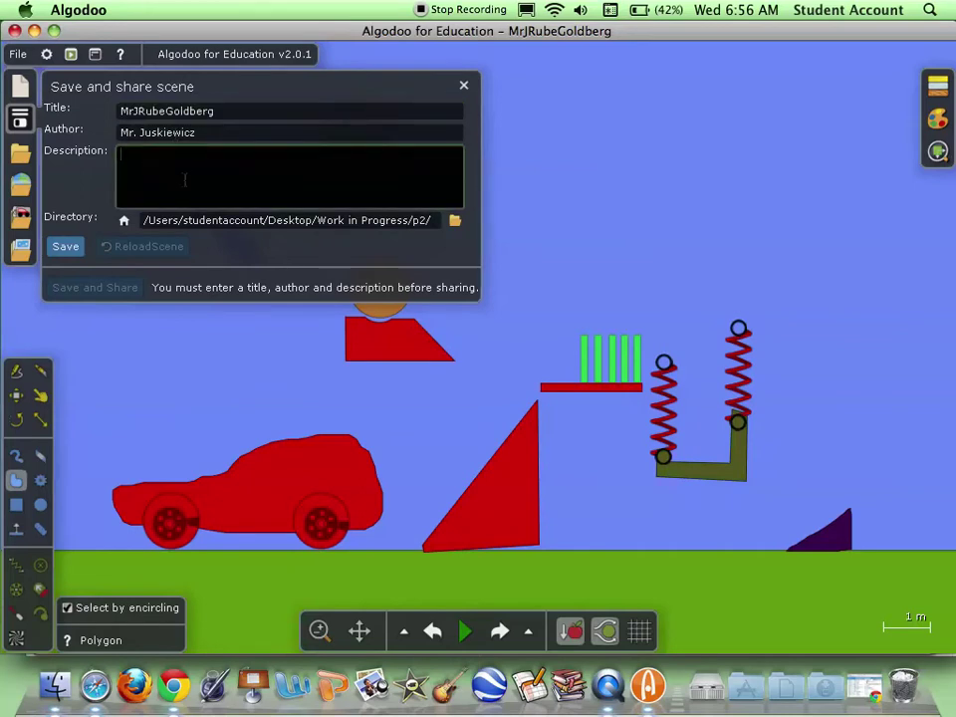
pyautogui.click(67, 246)
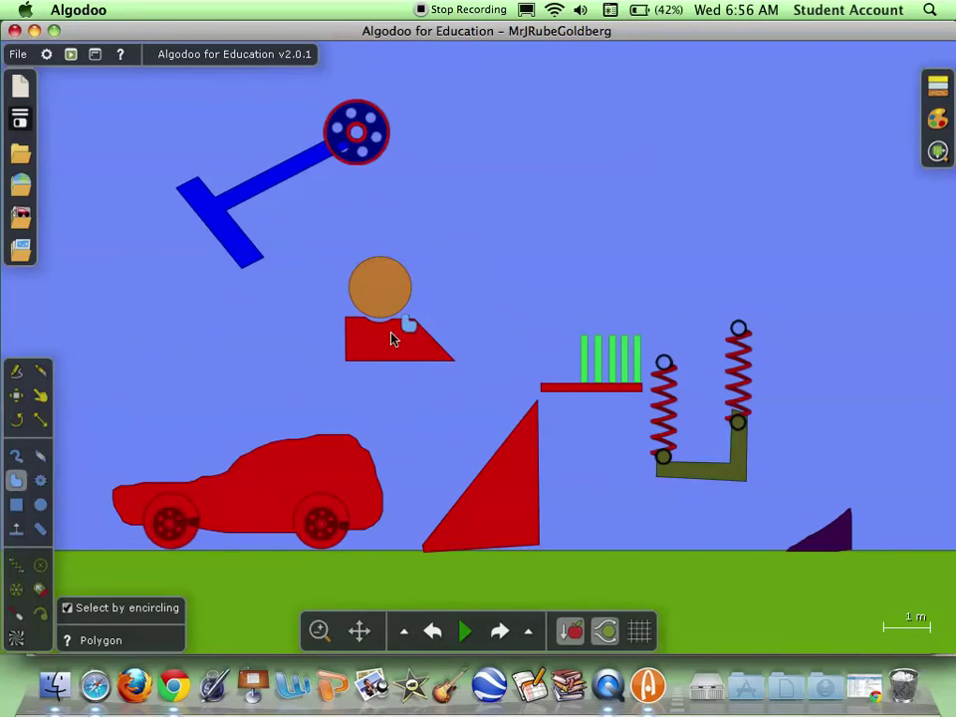
# Step: Run the simulation for a few seconds, pause it, and undo the run to restore the starting layout
pyautogui.click(465, 632)
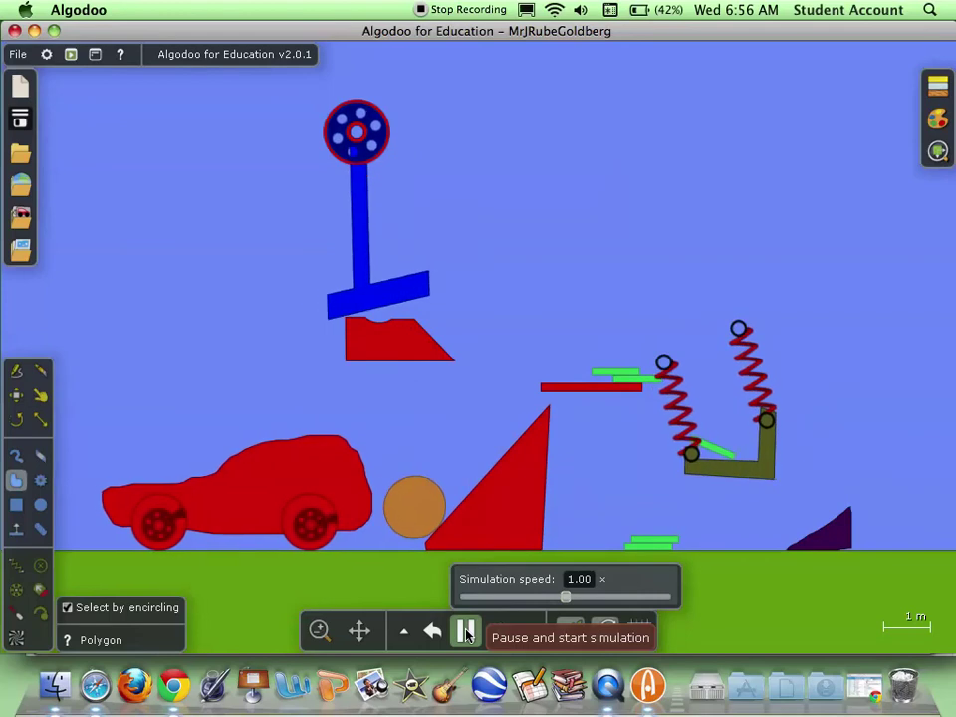
pyautogui.click(466, 634)
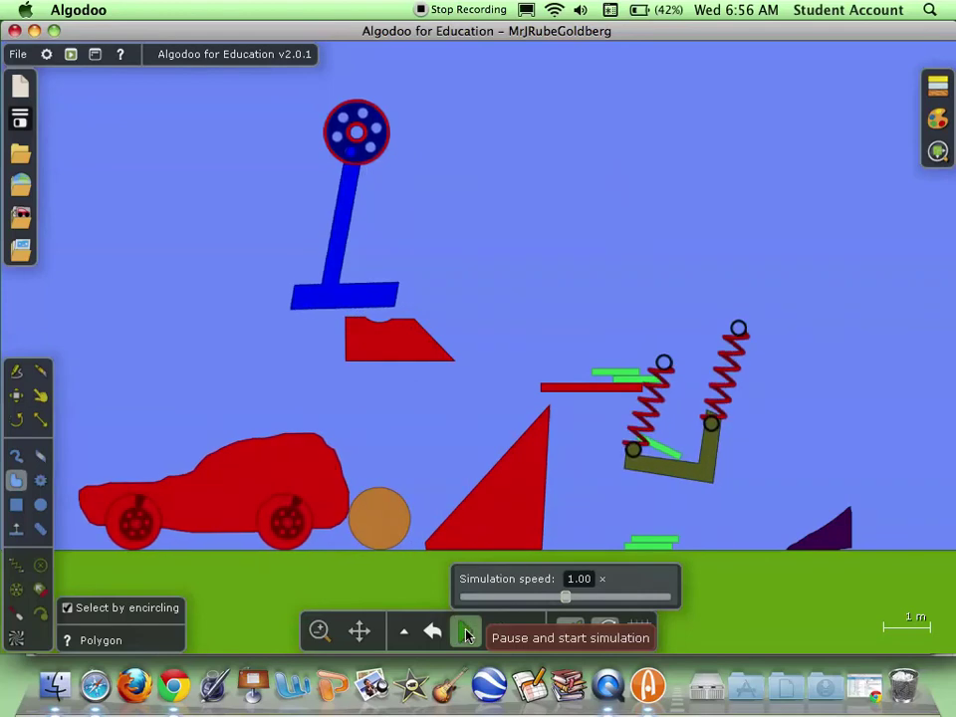
pyautogui.click(17, 54)
pyautogui.click(30, 101)
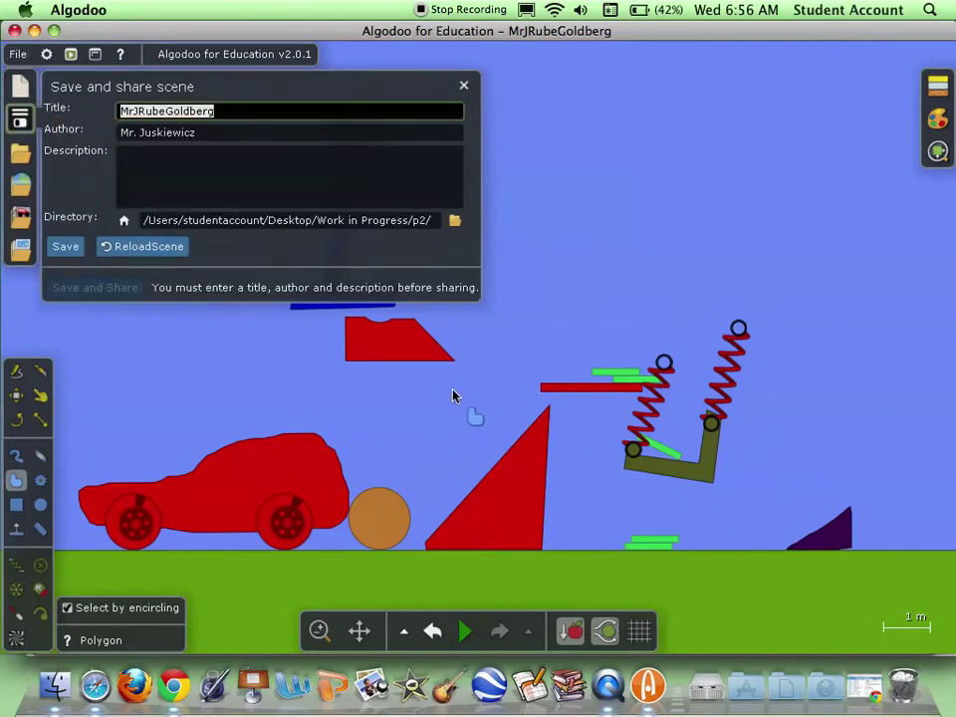
pyautogui.click(464, 87)
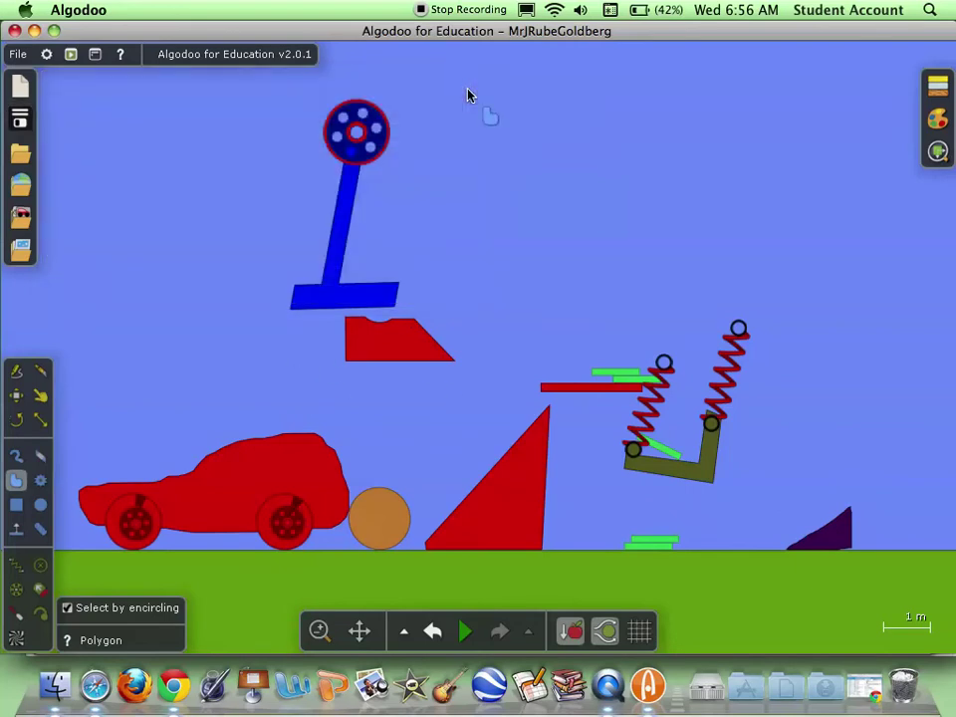
pyautogui.click(435, 633)
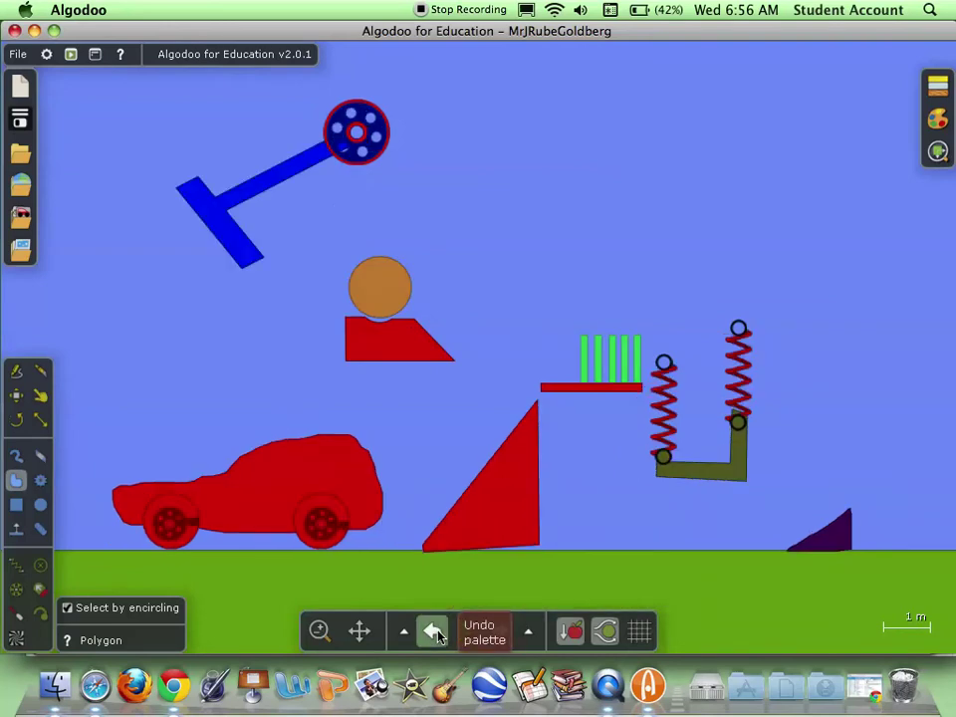
# Step: Save the scene again, overwriting the existing MrJRubeGoldberg.phz
pyautogui.click(20, 118)
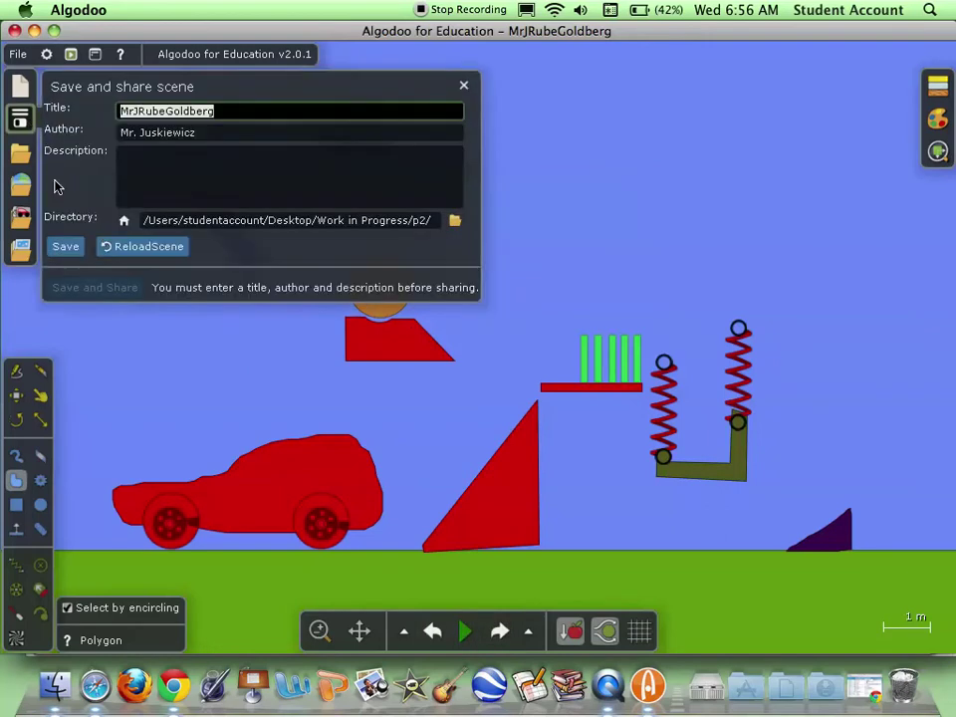
pyautogui.click(59, 248)
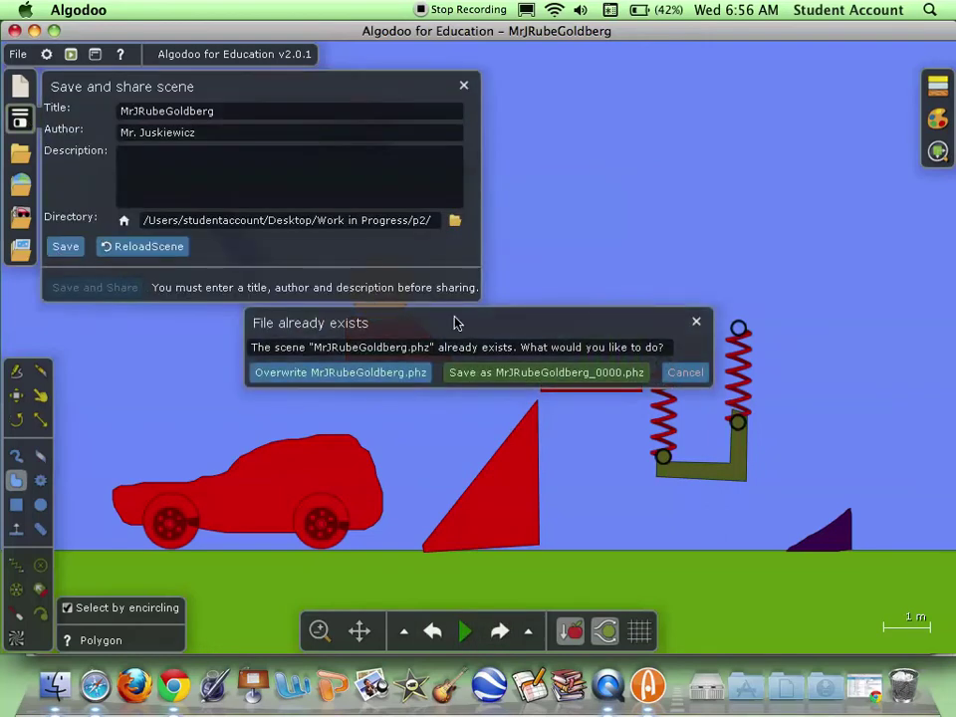
pyautogui.click(392, 373)
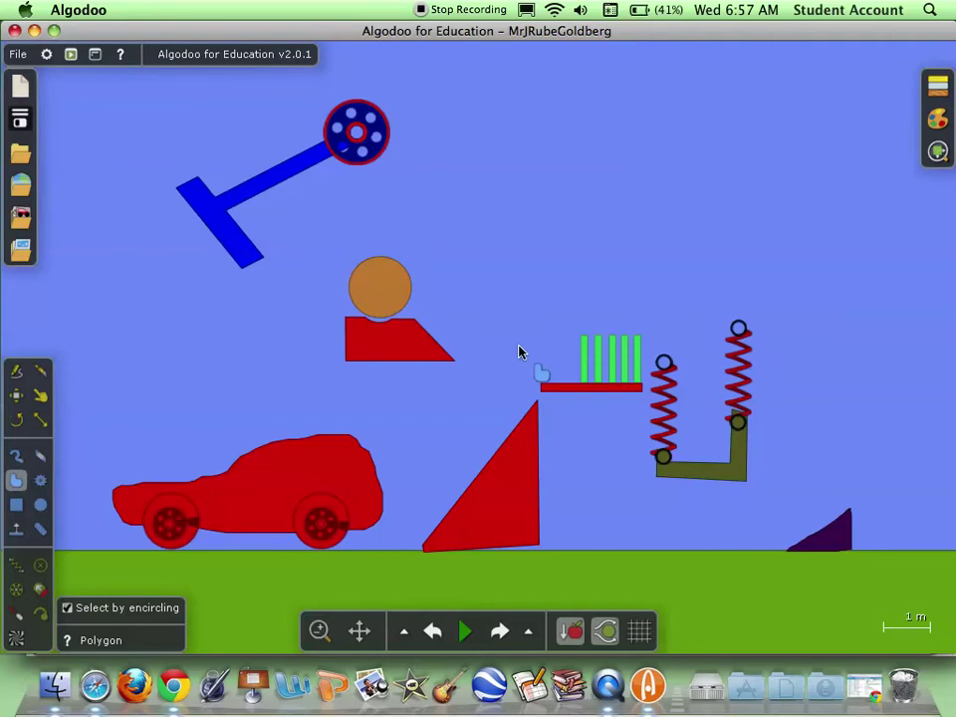
# Step: Move the two leftmost green dominoes along the red shelf, away from the other three
pyautogui.moveTo(586, 369)
pyautogui.mouseDown()
pyautogui.moveTo(555, 369)
pyautogui.moveTo(588, 367)
pyautogui.moveTo(568, 368)
pyautogui.mouseUp()
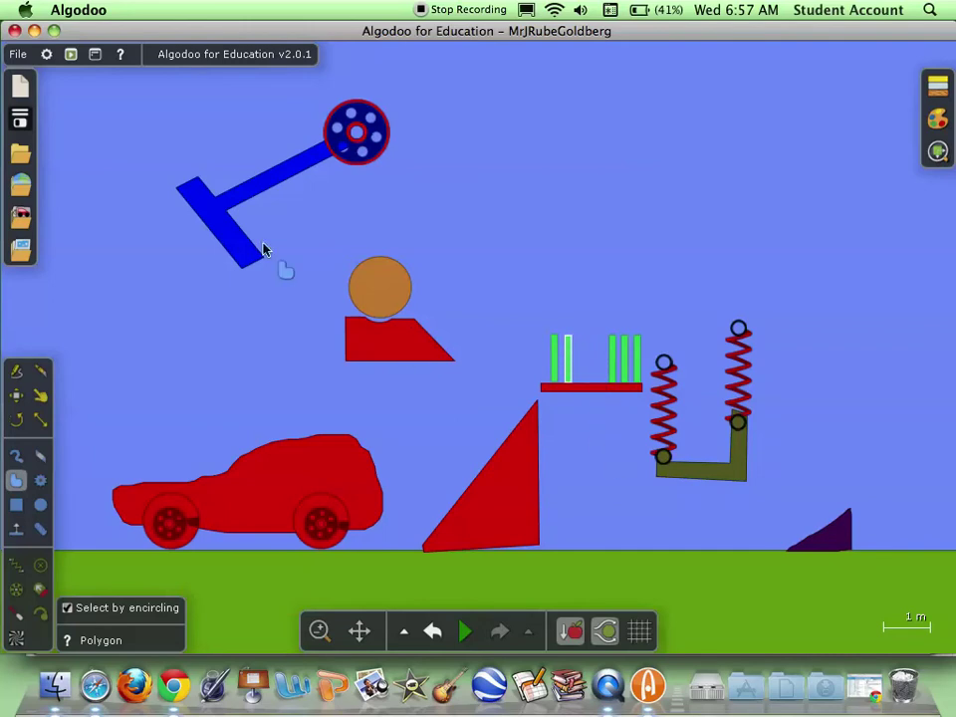
pyautogui.click(20, 88)
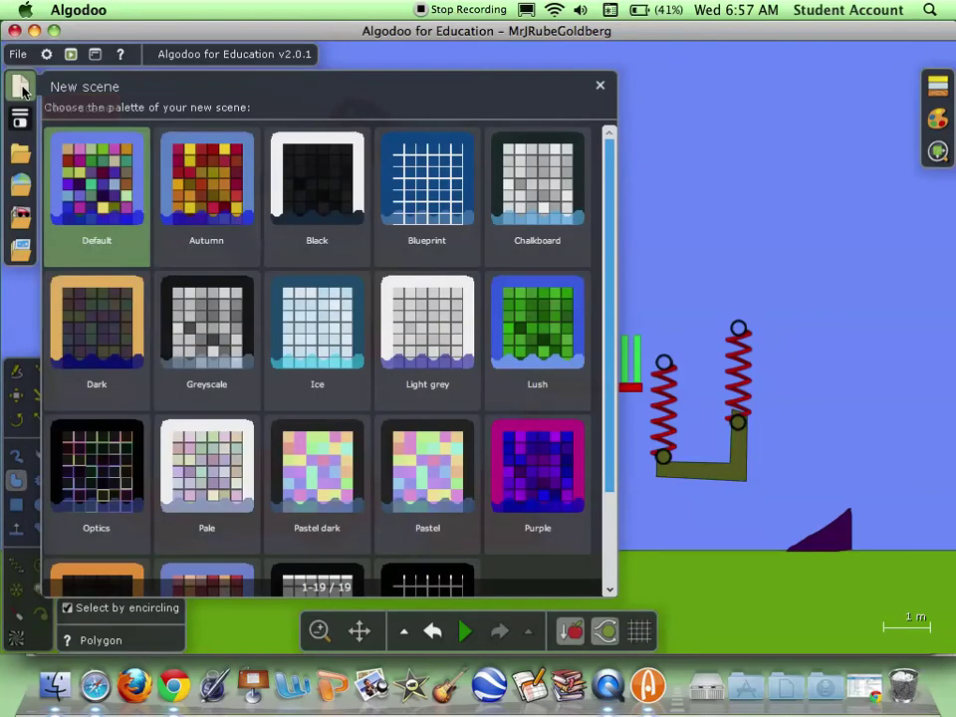
pyautogui.click(88, 184)
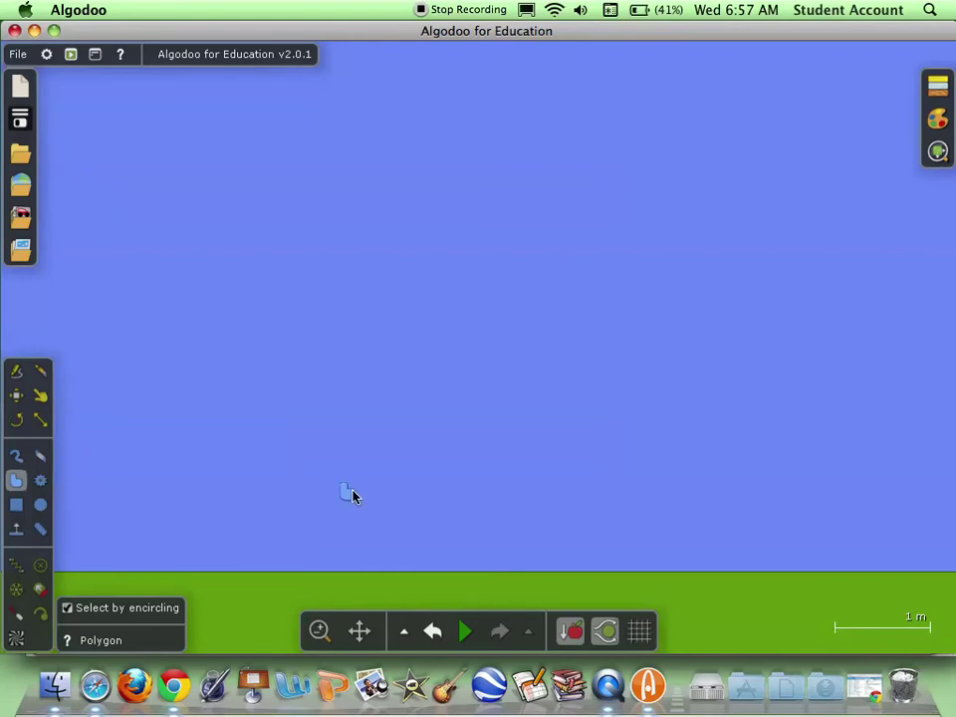
pyautogui.click(433, 631)
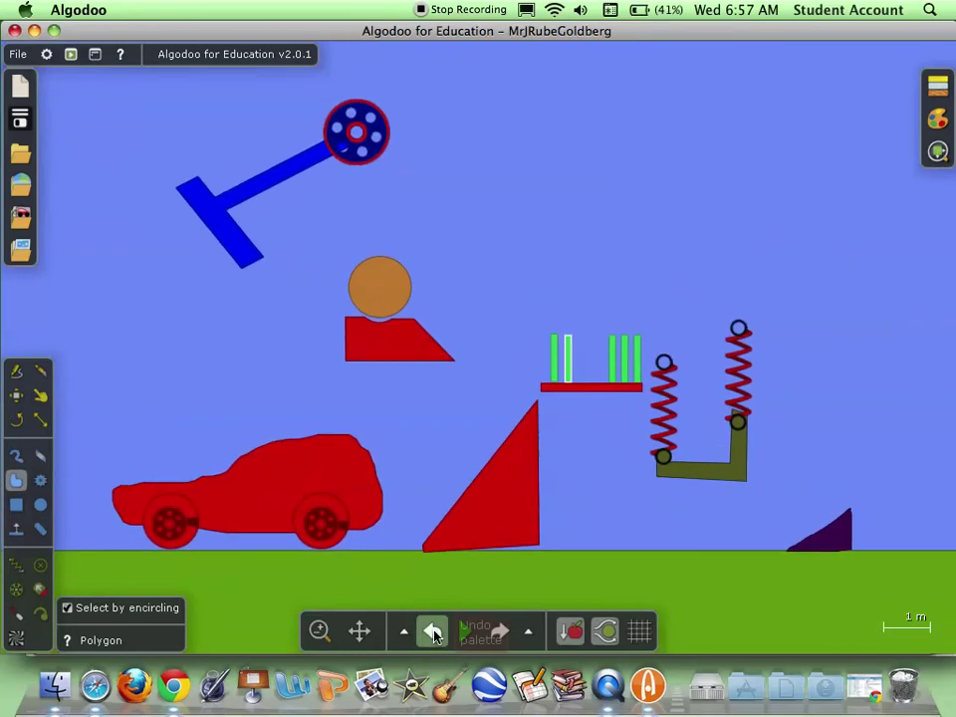
# Step: Save the scene with the moved dominoes, and create a new scene with the Default palette
pyautogui.click(20, 117)
pyautogui.click(66, 246)
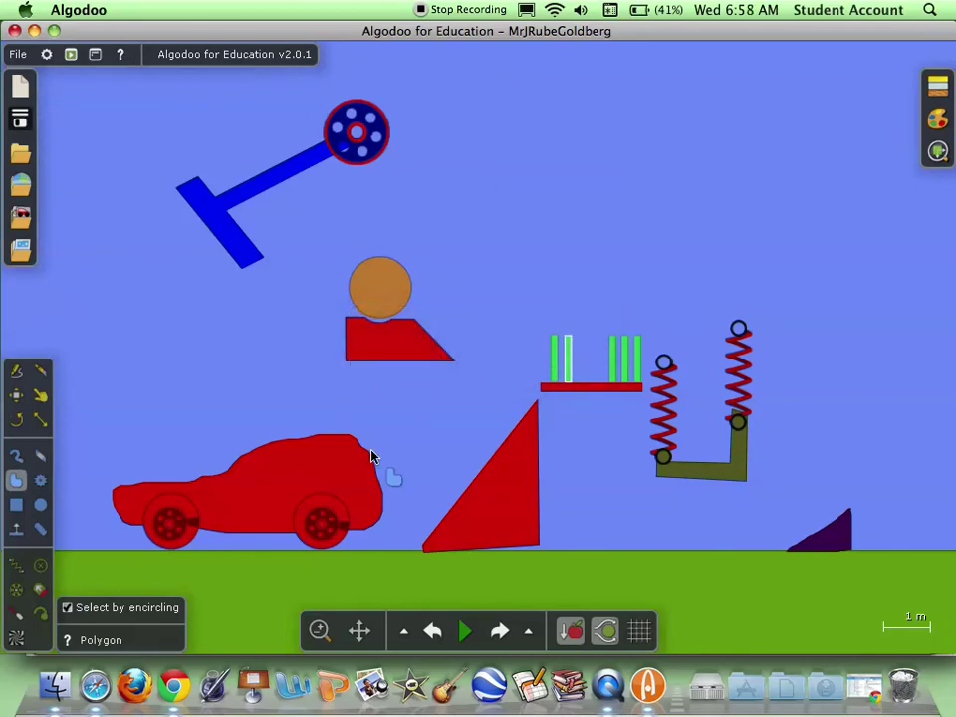
pyautogui.click(20, 90)
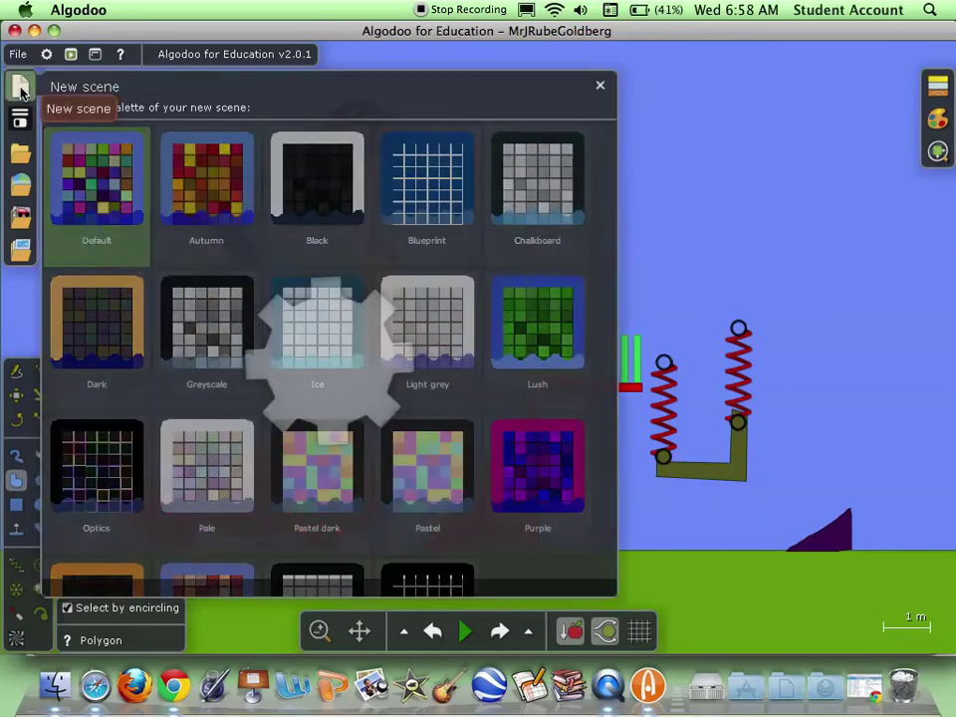
pyautogui.click(83, 178)
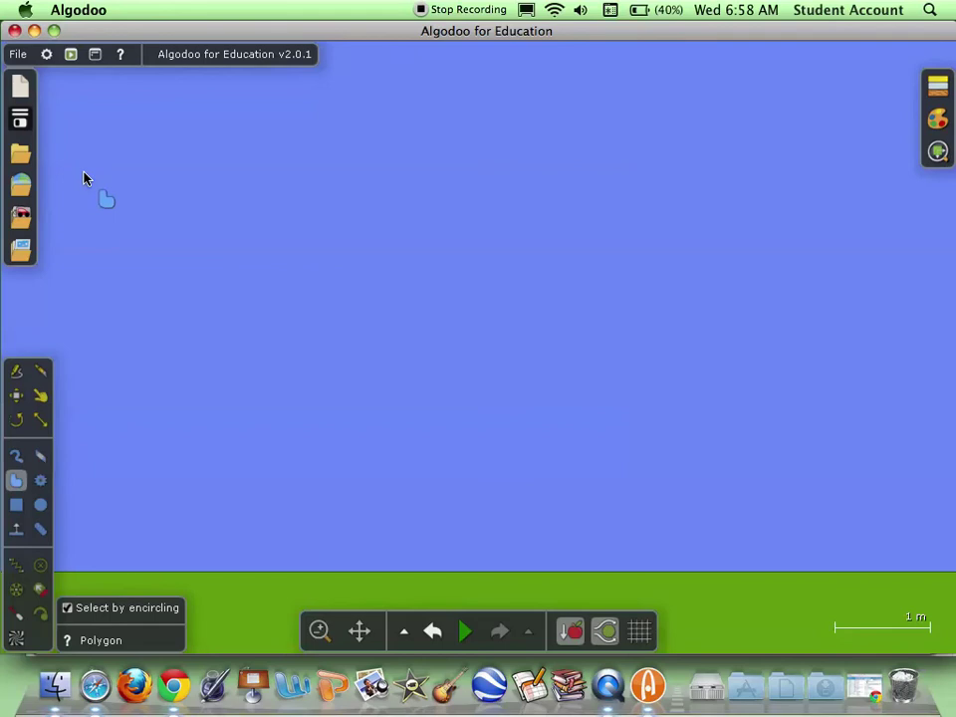
# Step: Point the saved-scenes browser to the Desktop/Work in Progress/p2 folder and load the MrJRubeGoldberg scene
pyautogui.click(18, 54)
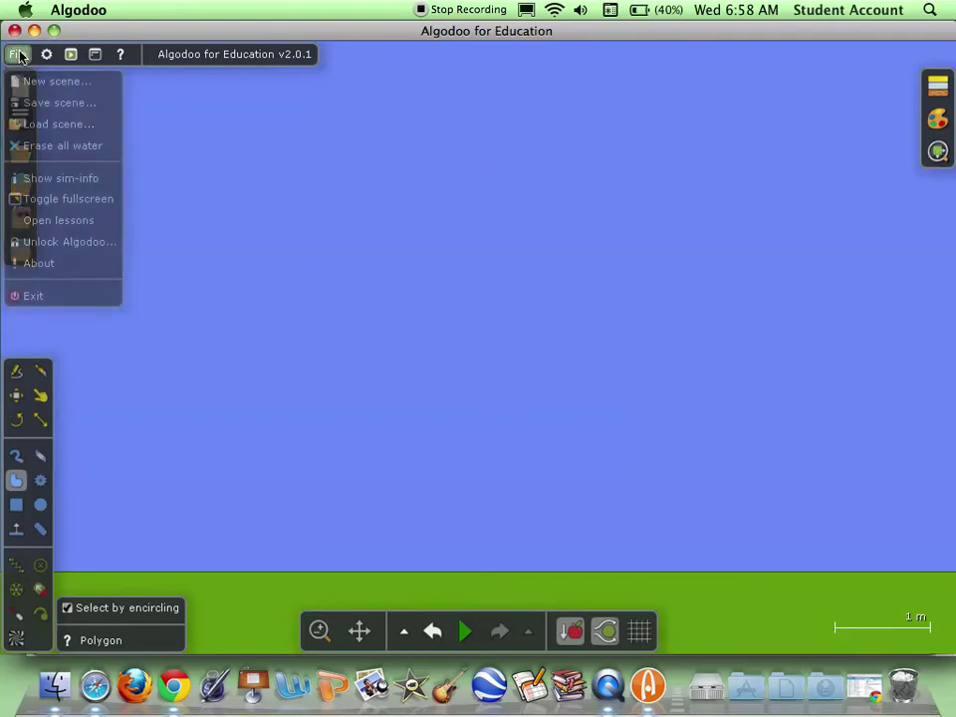
pyautogui.click(18, 54)
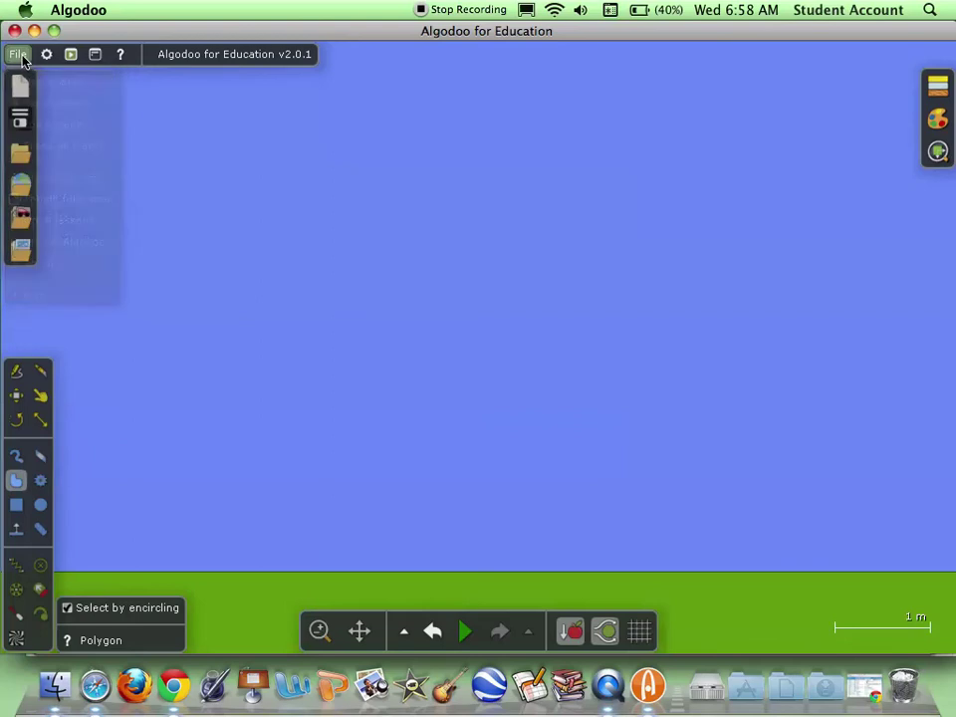
pyautogui.click(21, 149)
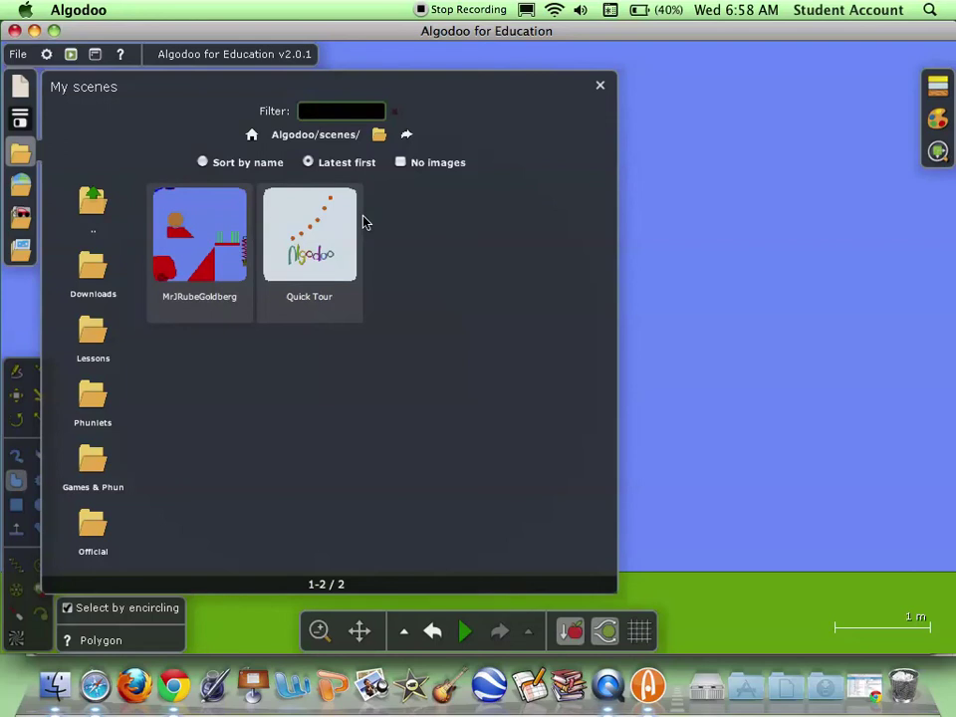
pyautogui.click(379, 134)
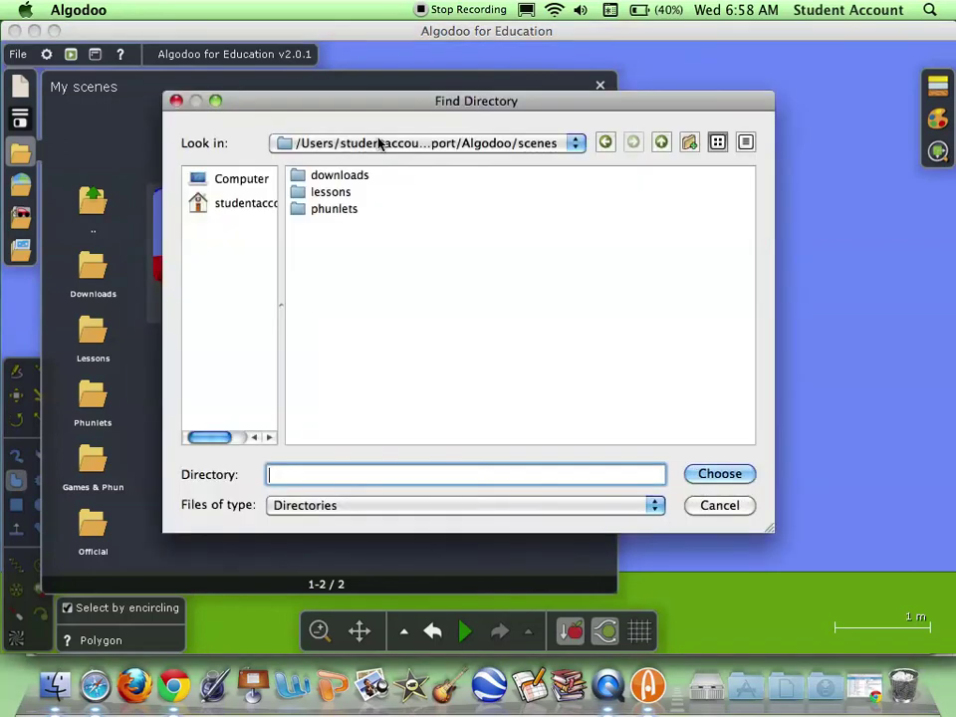
pyautogui.click(249, 204)
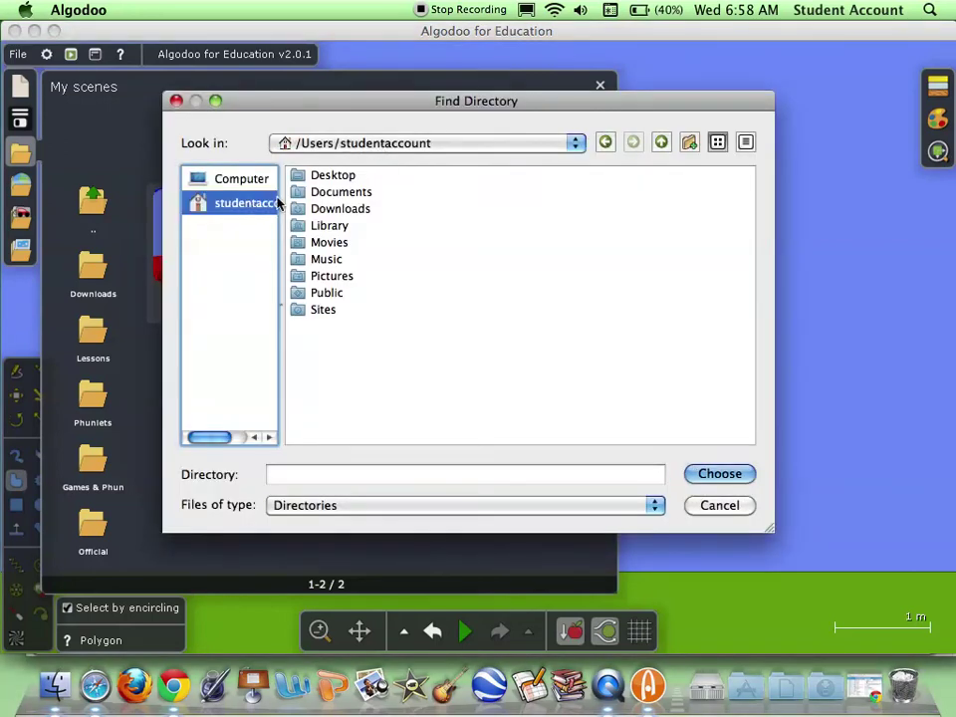
pyautogui.click(348, 176)
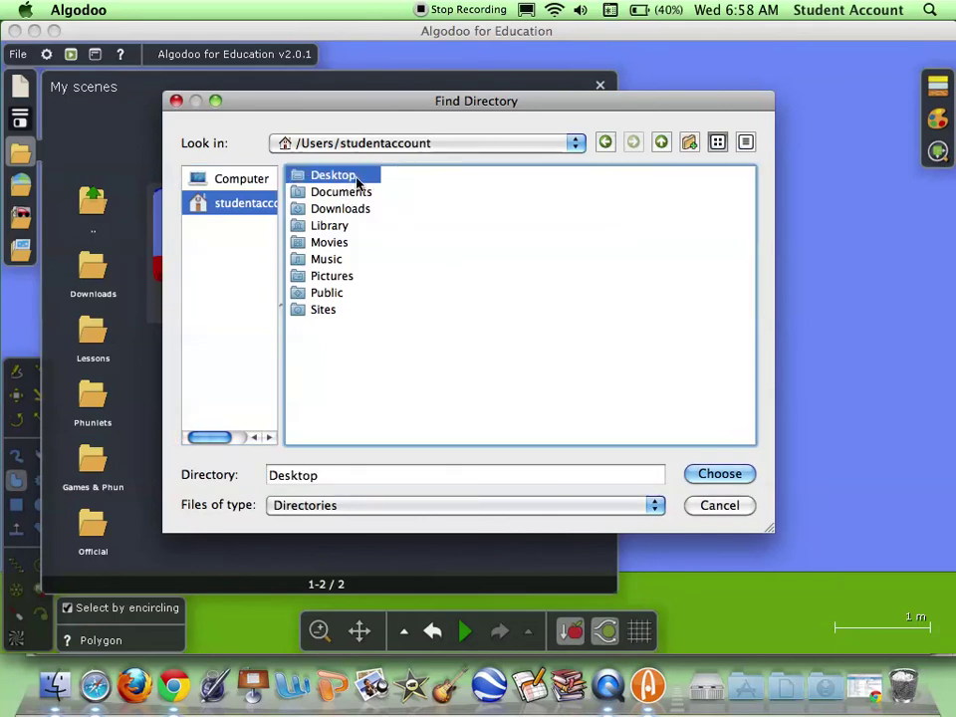
pyautogui.doubleClick(357, 179)
pyautogui.doubleClick(352, 192)
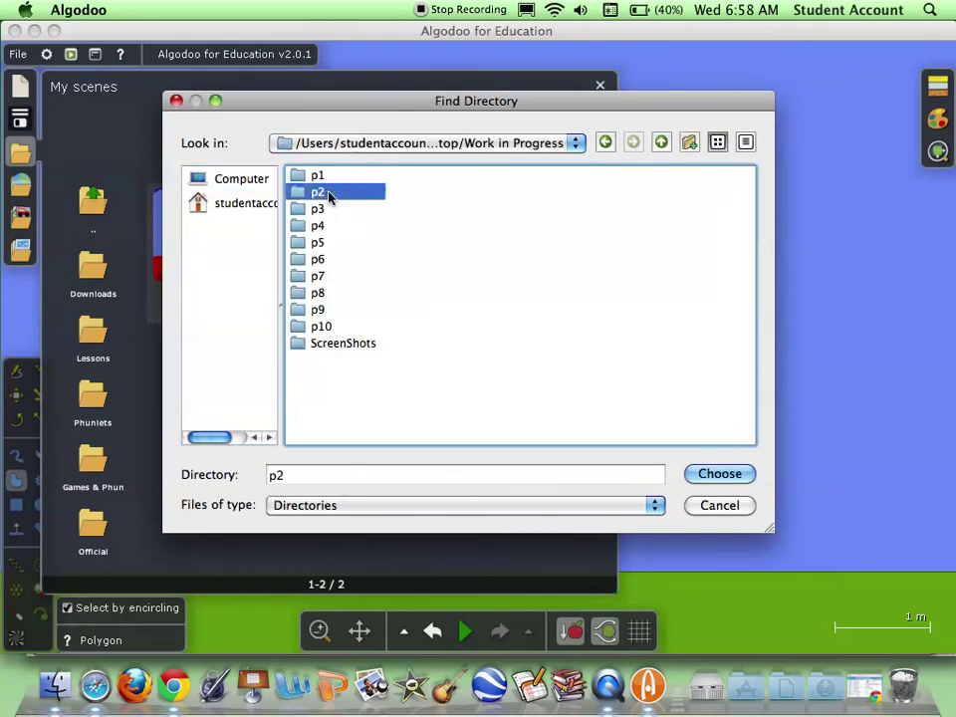
pyautogui.doubleClick(319, 193)
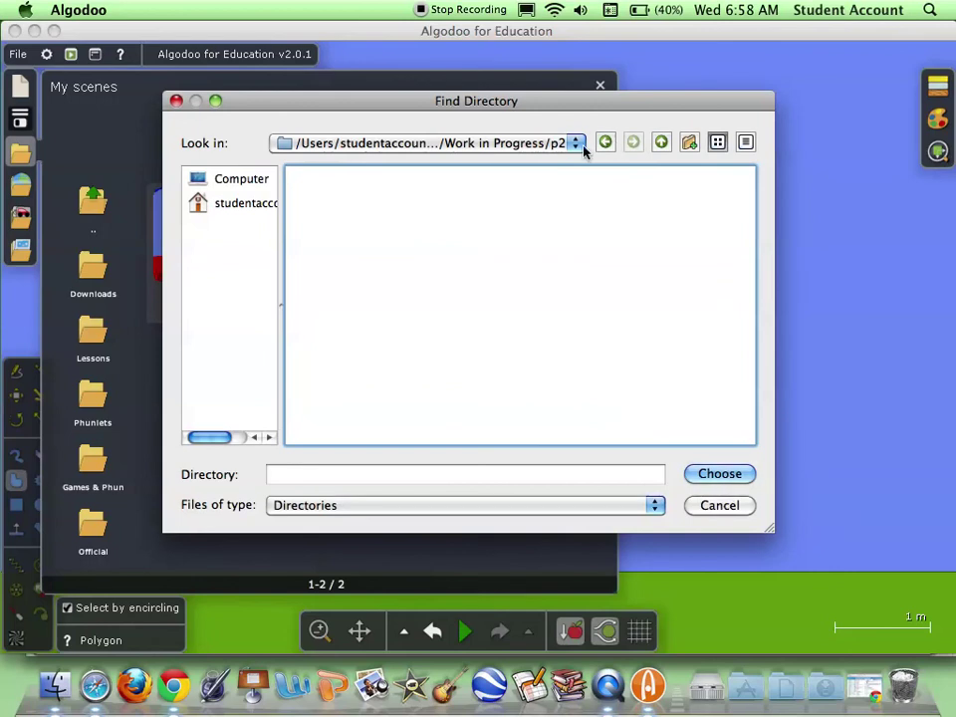
pyautogui.click(719, 480)
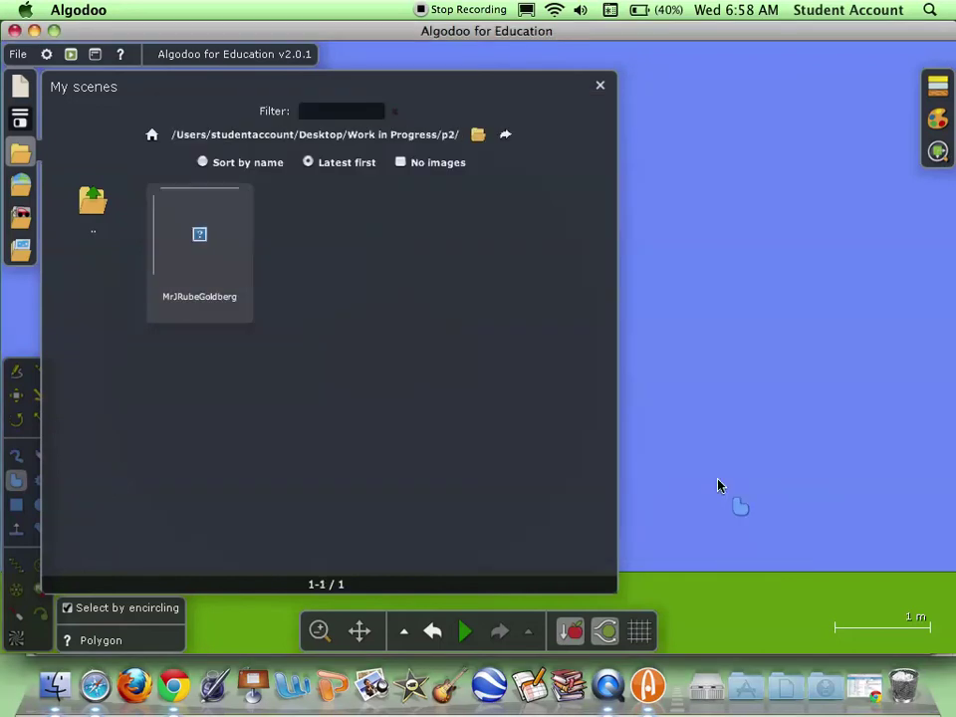
pyautogui.click(229, 241)
pyautogui.rightClick(229, 241)
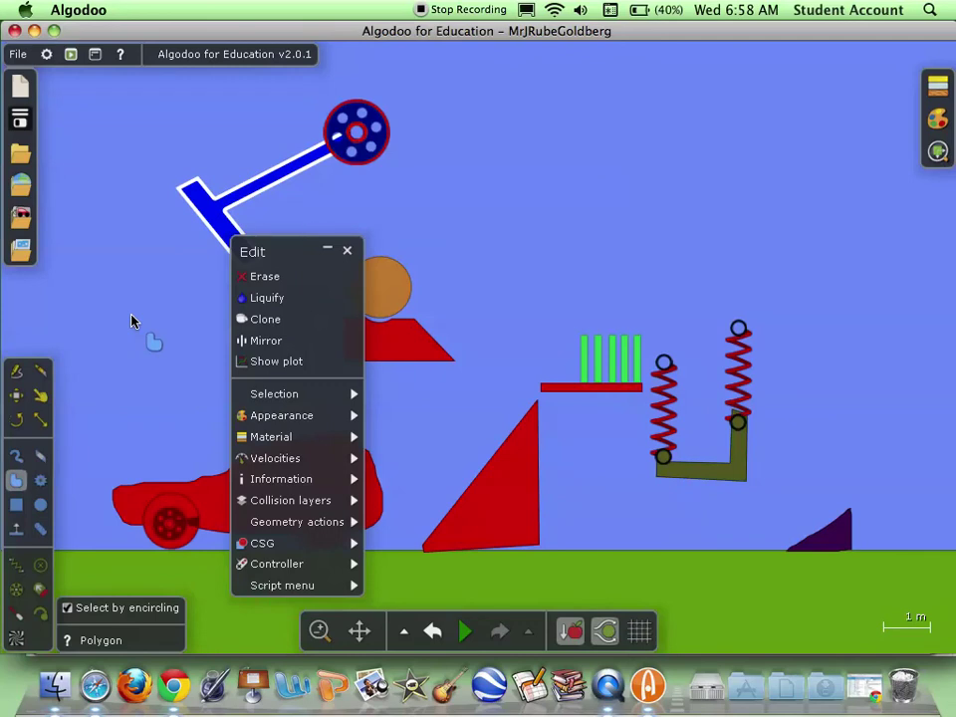
# Step: Choose the p2 folder again in the saved-scenes browser and reload the MrJRubeGoldberg scene from it
pyautogui.click(20, 154)
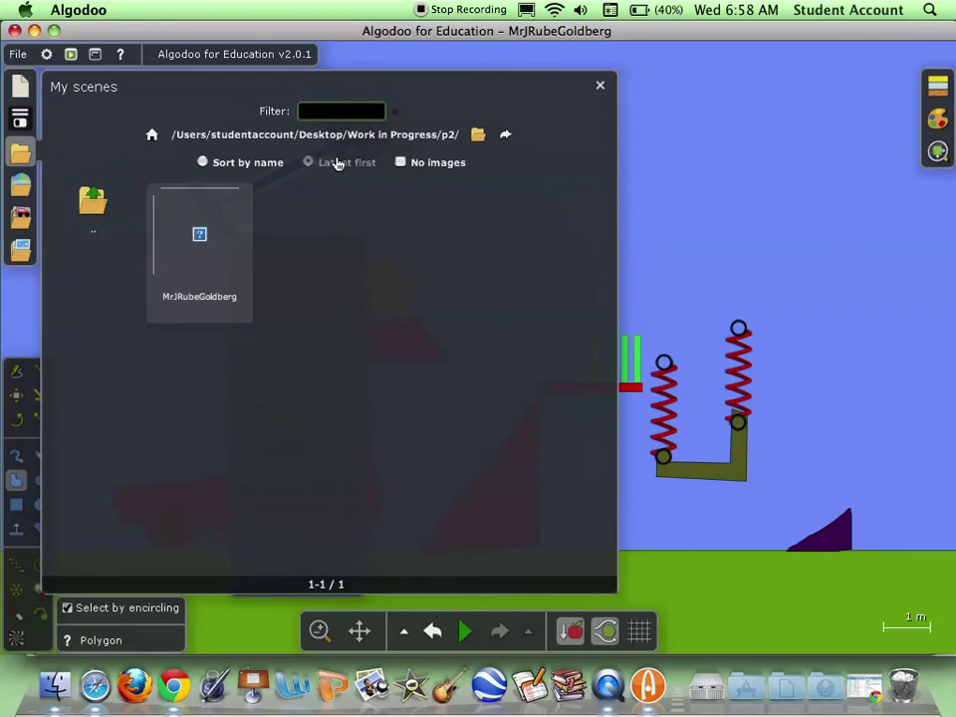
pyautogui.click(478, 134)
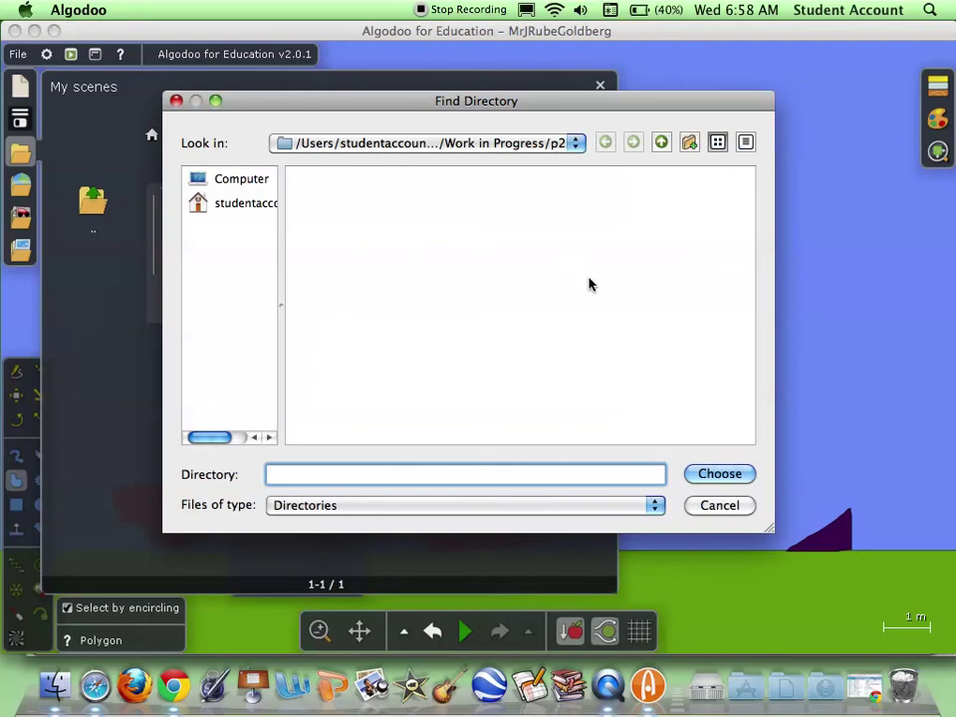
pyautogui.click(720, 476)
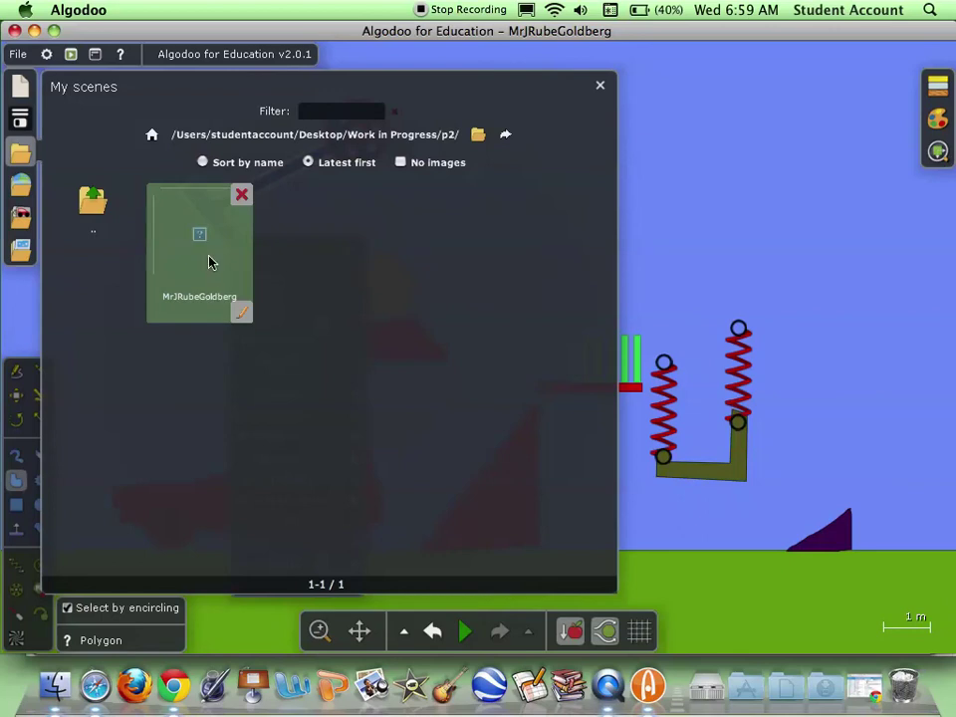
pyautogui.click(209, 263)
pyautogui.rightClick(209, 262)
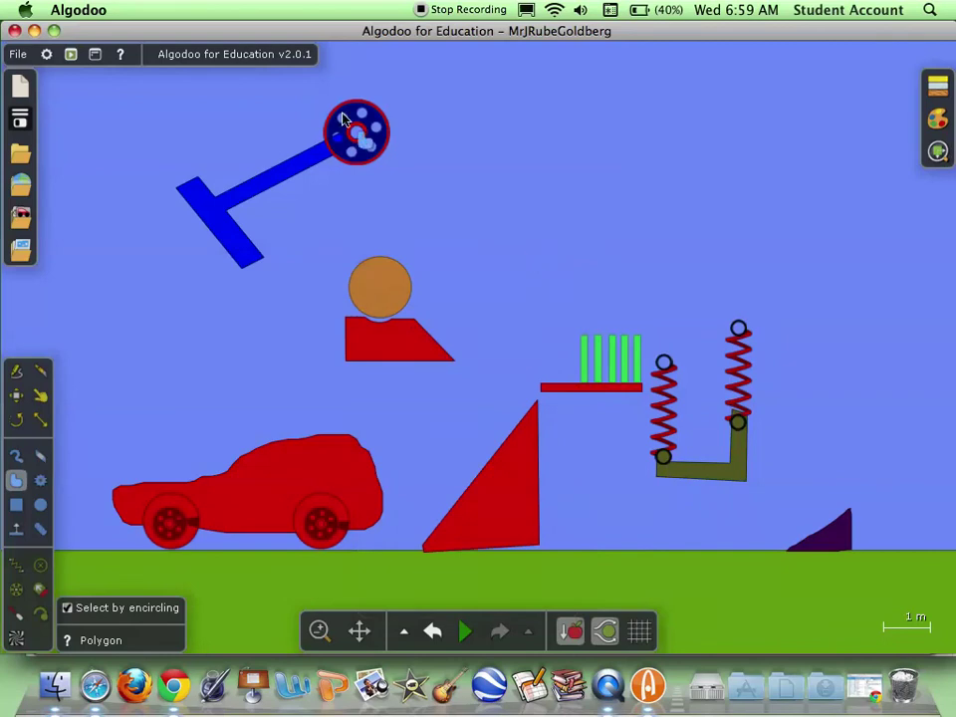
# Step: Open the list of saved scenes in the p2 folder
pyautogui.click(20, 152)
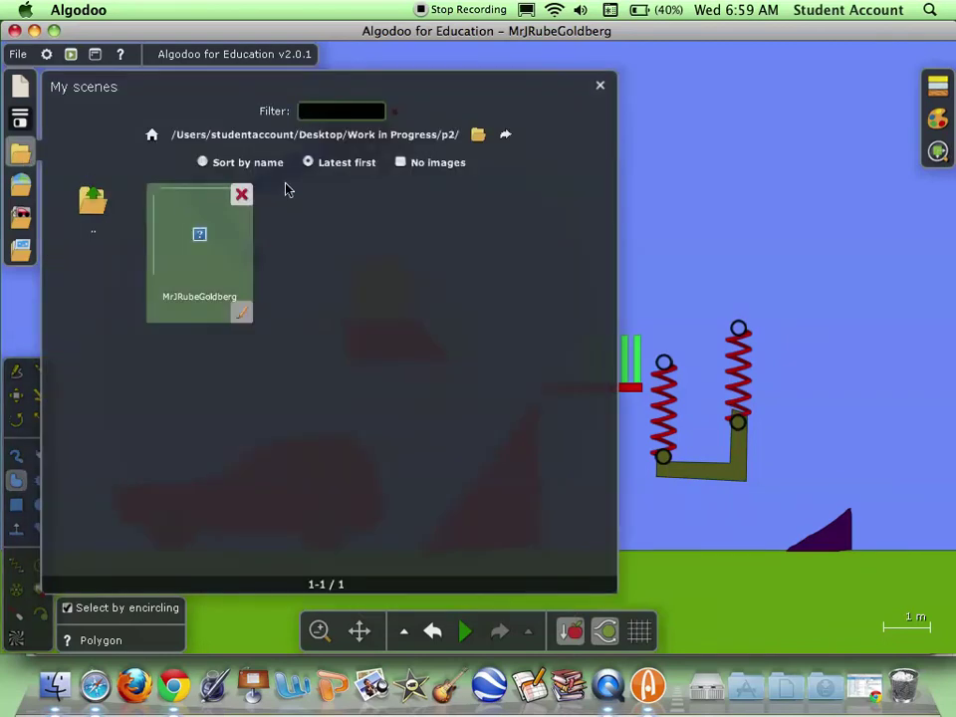